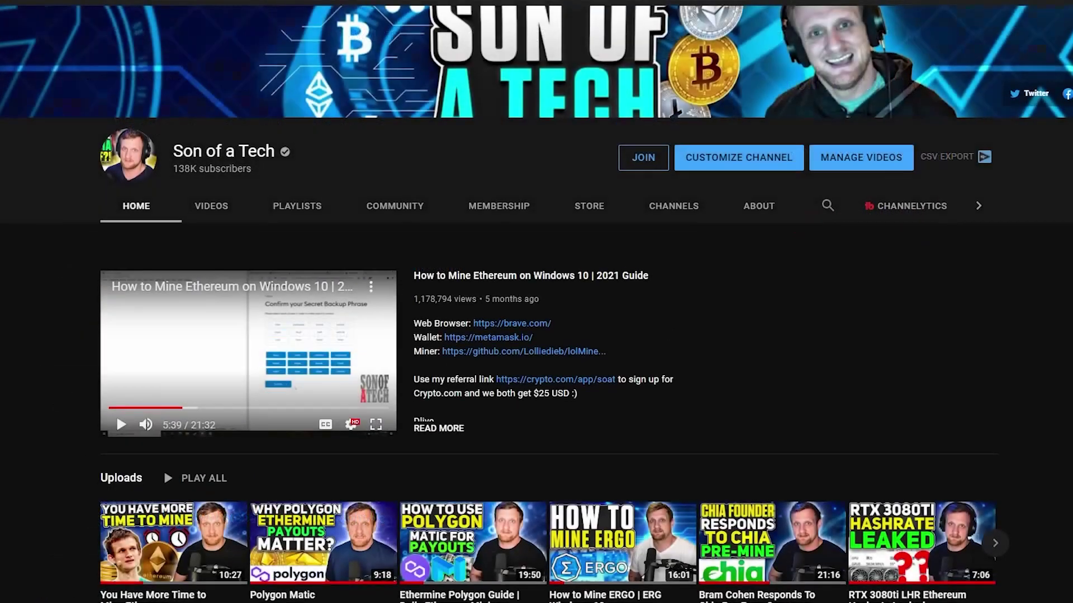
scroll(536, 335, "down", 1)
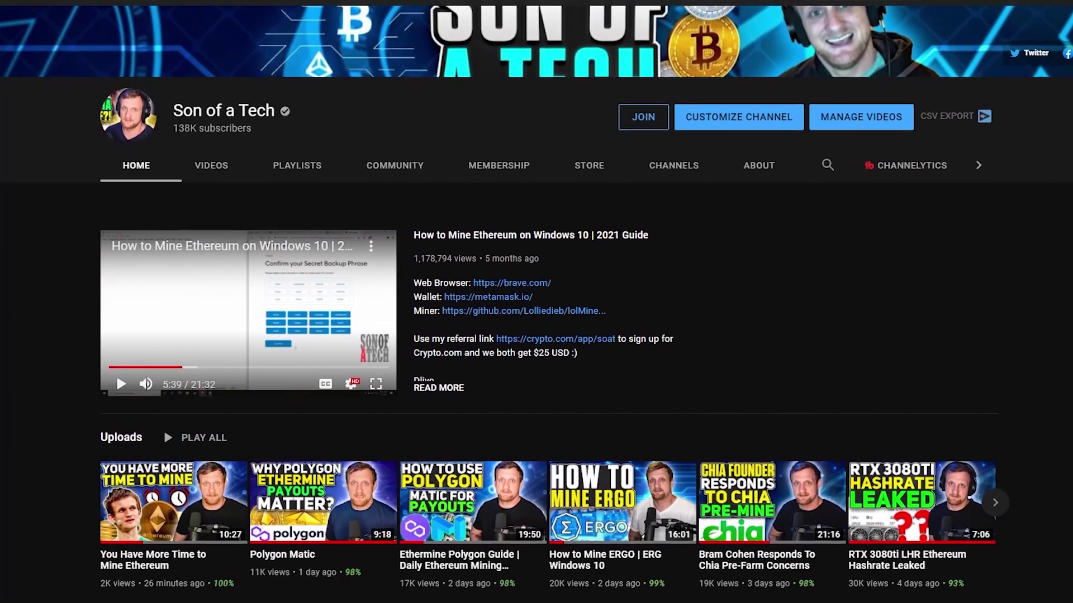
scroll(536, 335, "down", 1)
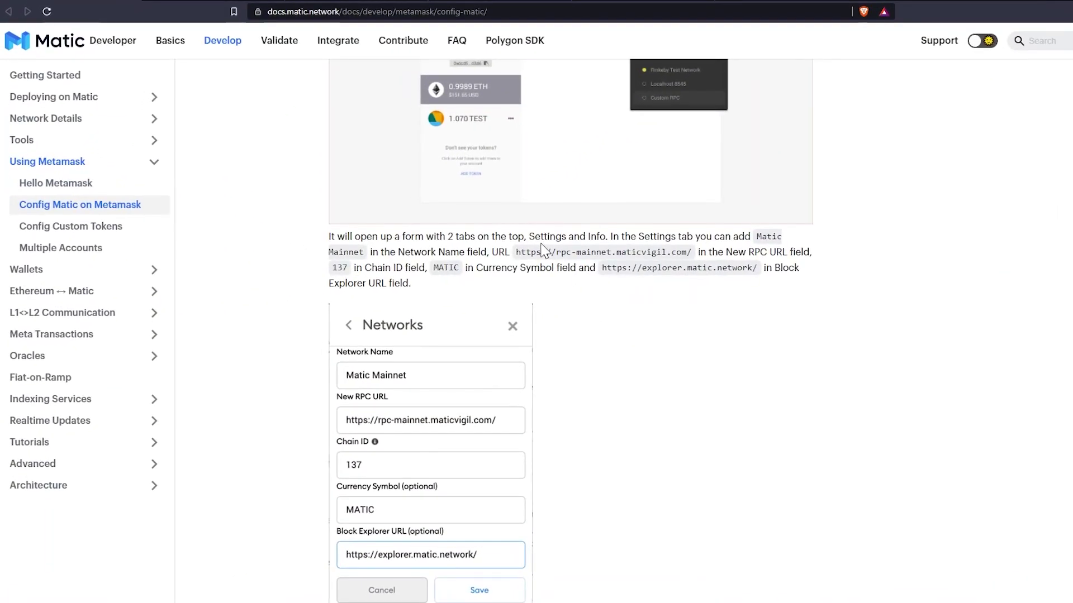
Review the Matic Mainnet network settings in the guide for configuring Matic on MetaMask
scroll(420, 344, "down", 1)
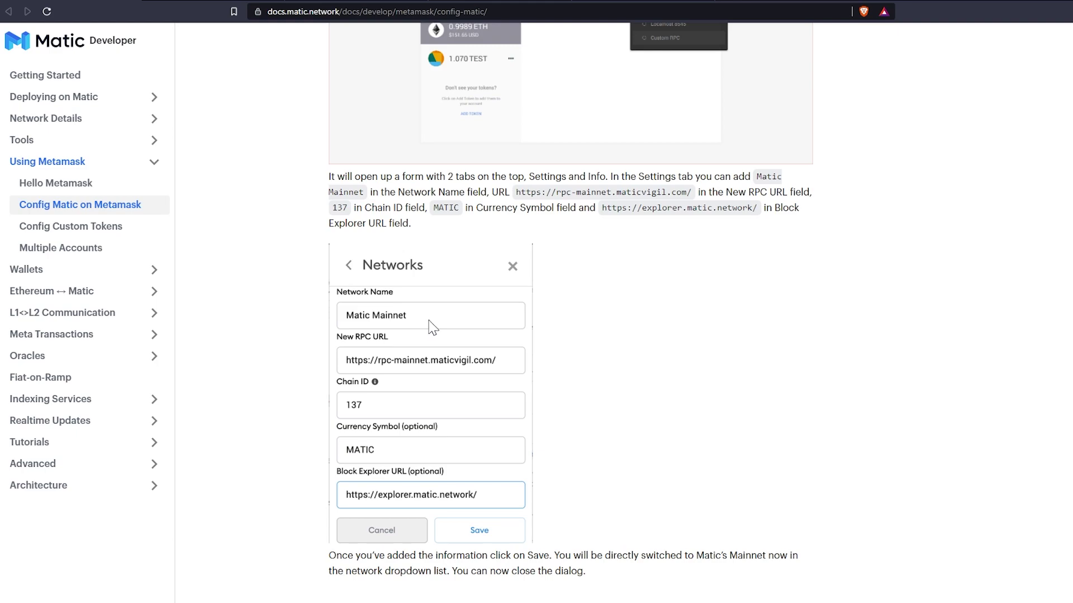
scroll(433, 324, "up", 1)
scroll(433, 324, "down", 1)
Switch to the Polygon wallet page and examine the Ether balance held on Matic mainnet
left_click(210, 5)
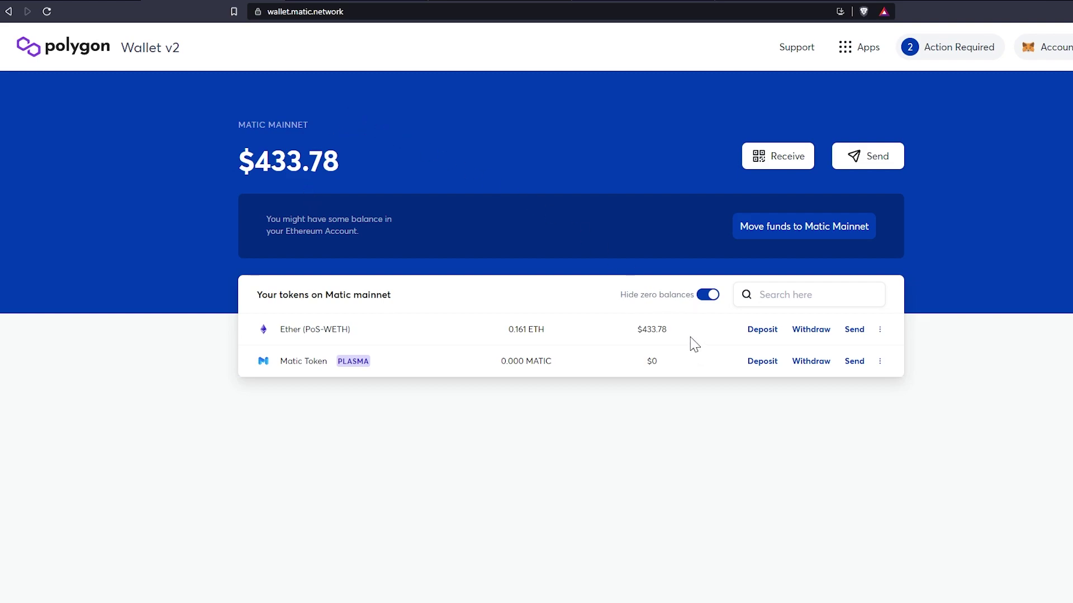
left_click_drag(678, 338, 633, 340)
left_click(614, 339)
mouse_move(599, 337)
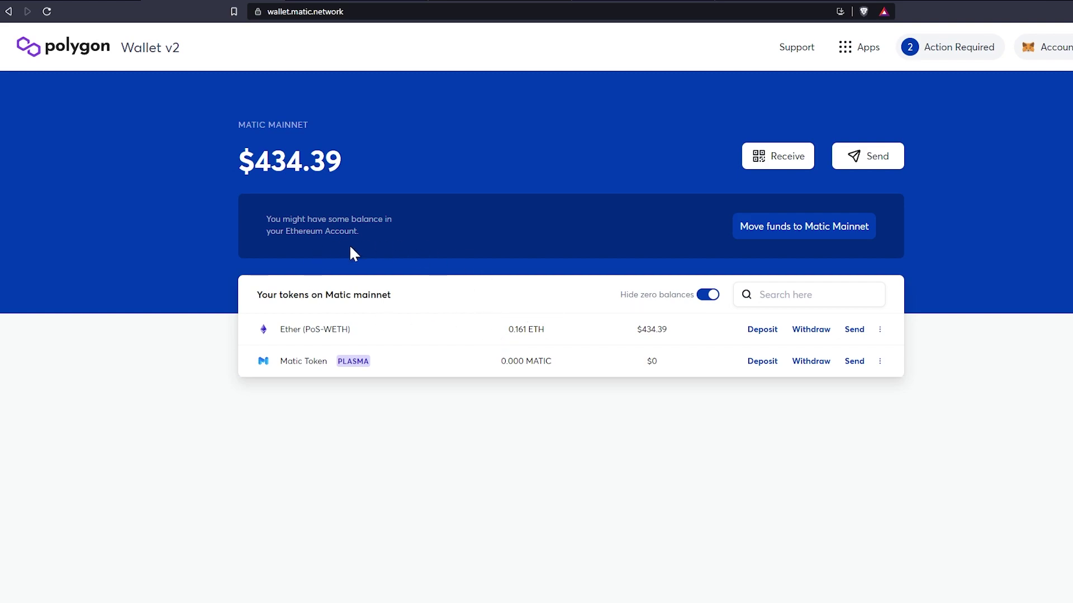
Switch to the QuickSwap exchange page and change the MetaMask network to Matic Mainnet
left_click(364, 2)
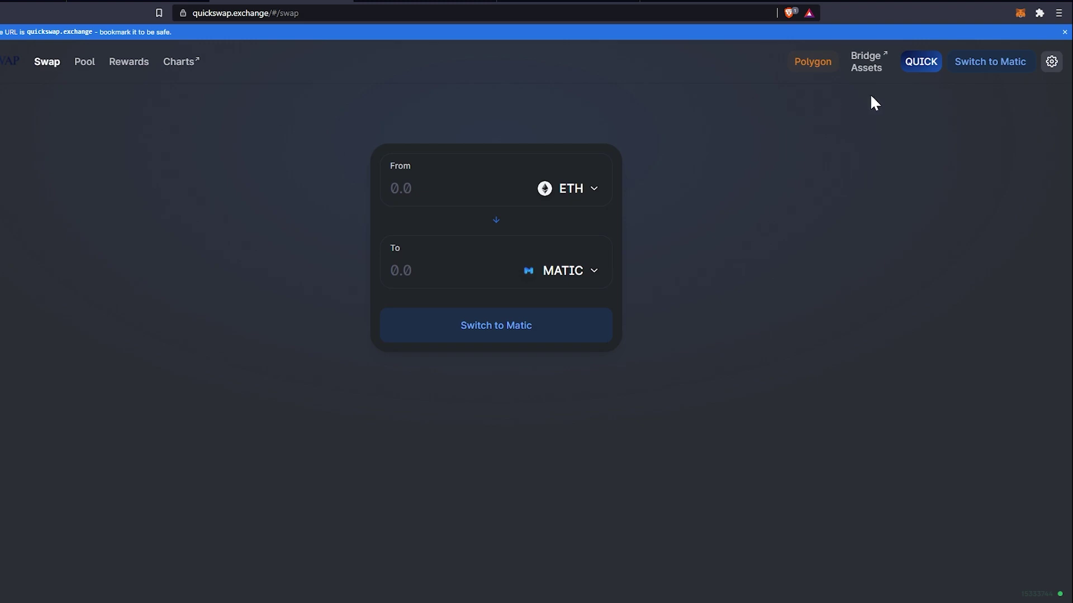
left_click(1021, 13)
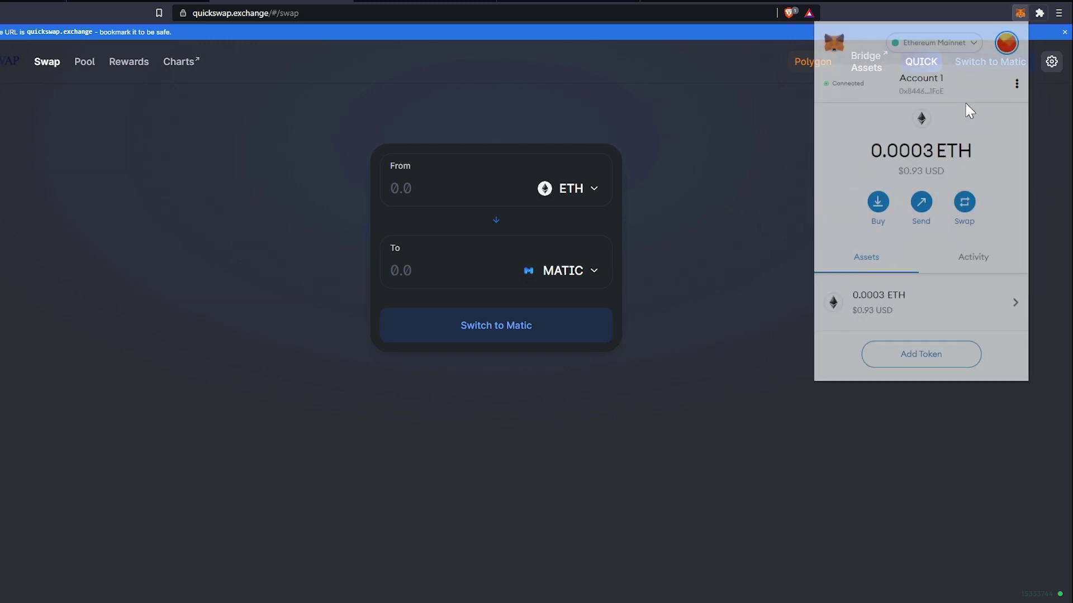
left_click(937, 50)
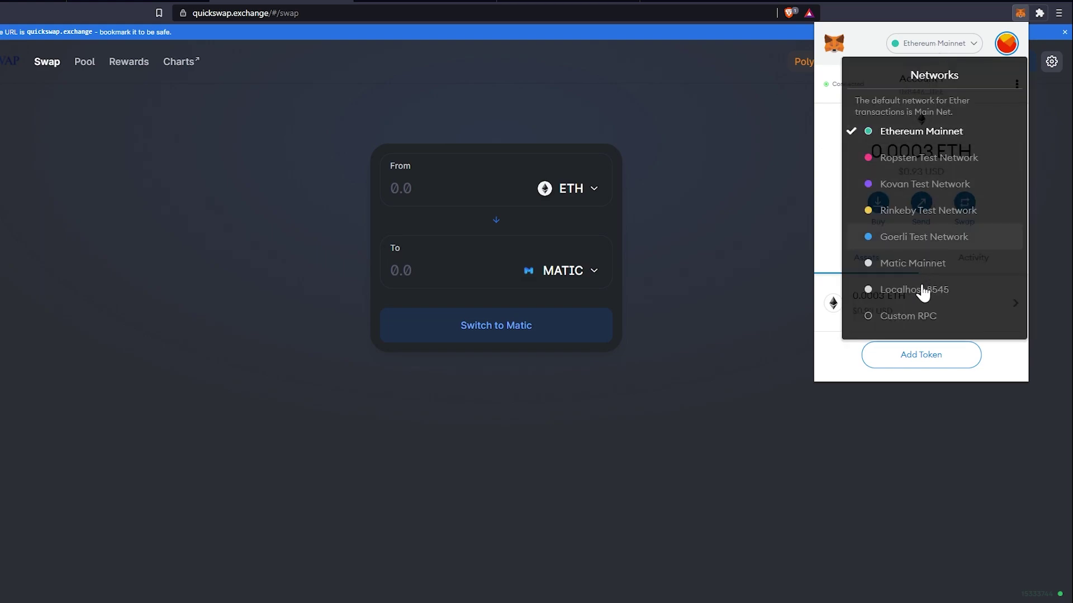
left_click(1018, 16)
left_click(1018, 12)
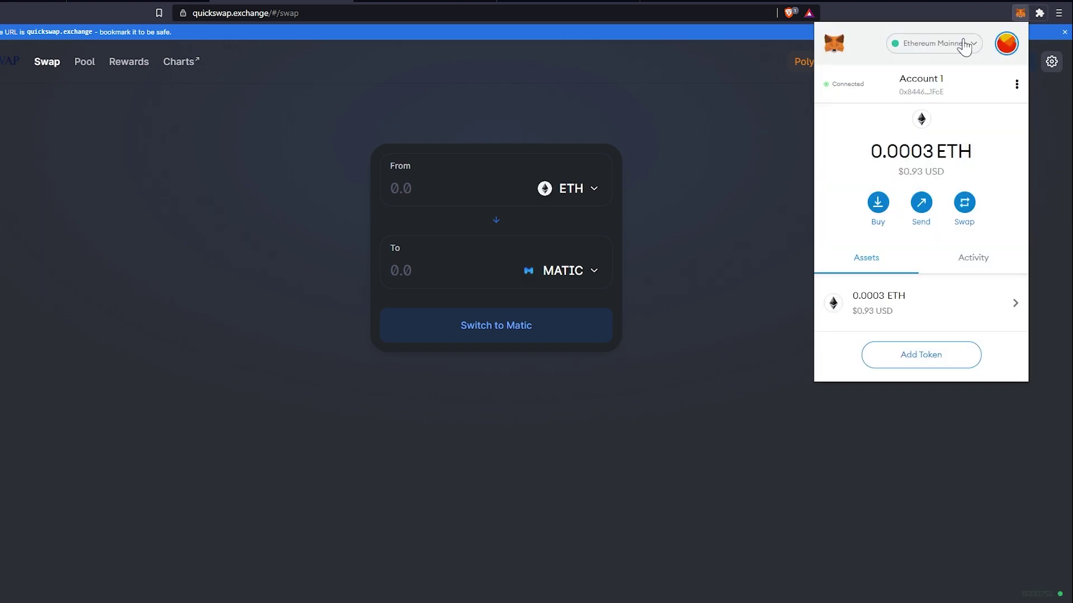
left_click(953, 52)
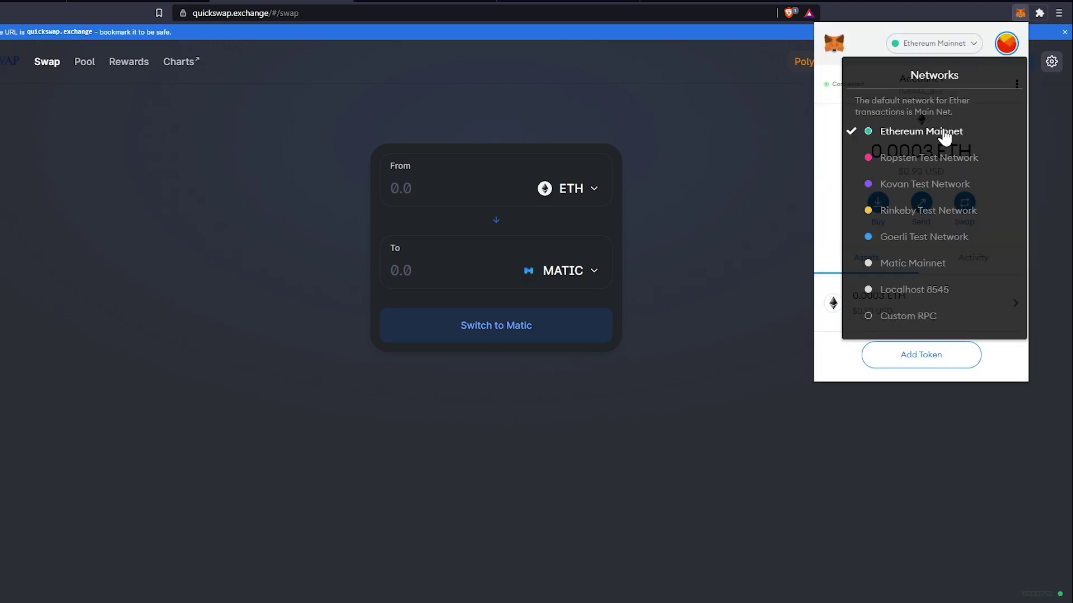
left_click(909, 261)
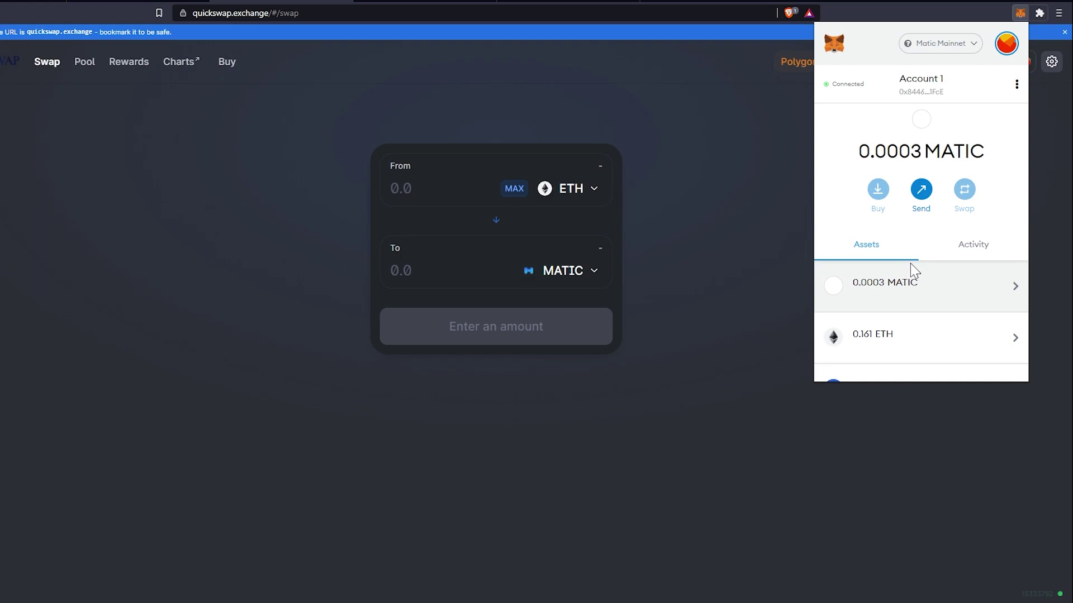
left_click(742, 233)
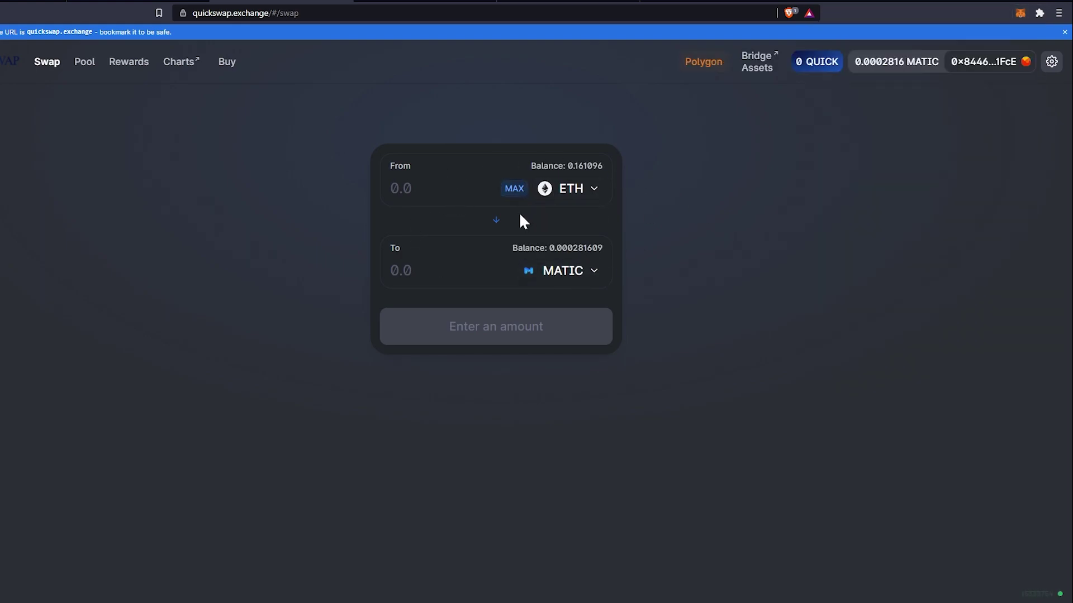
left_click(571, 192)
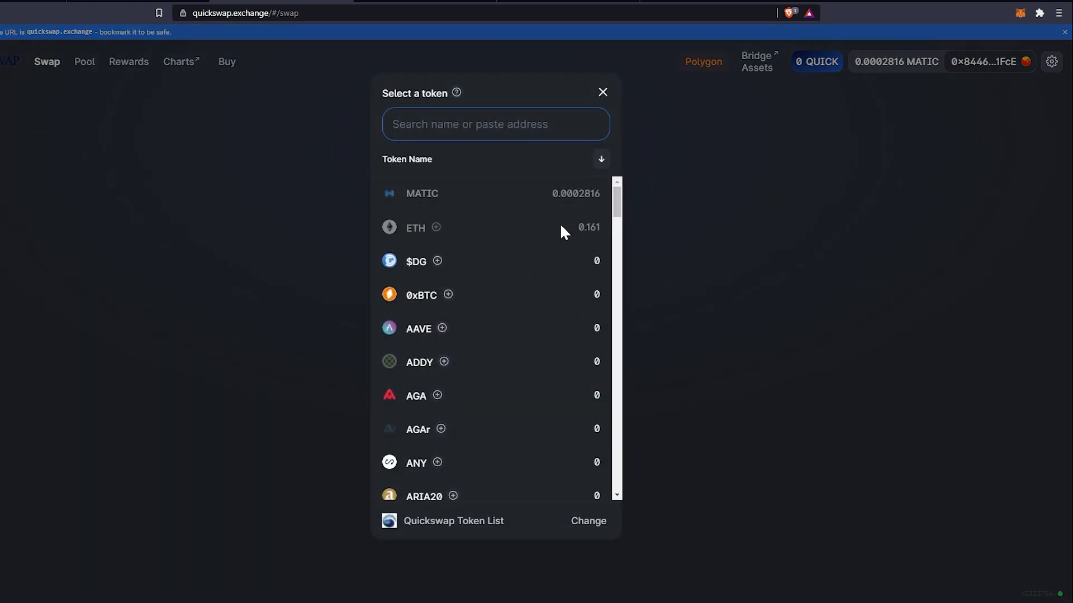
type("eth")
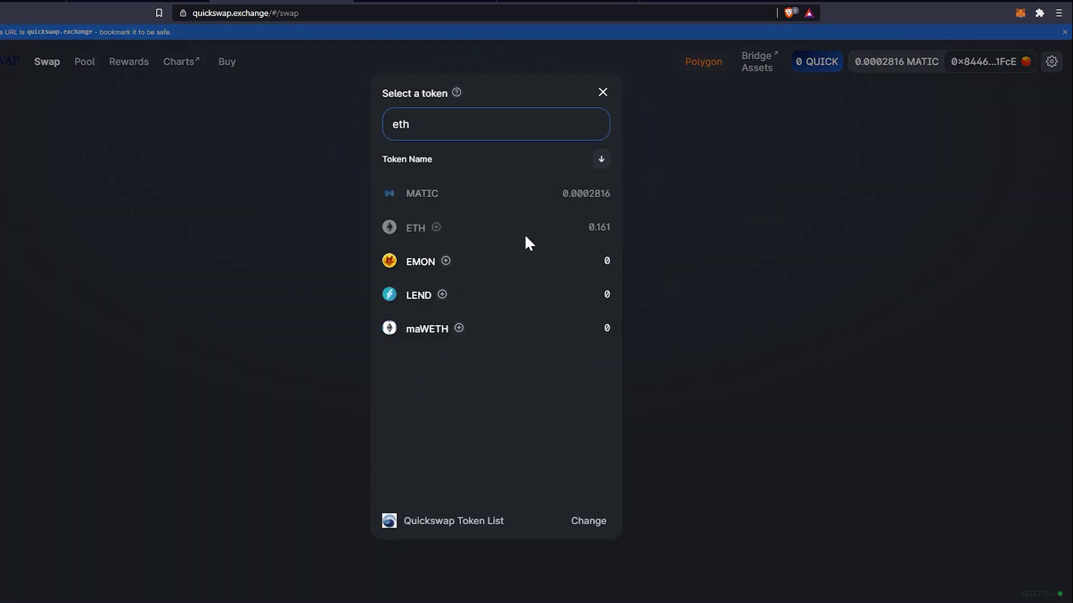
left_click(603, 94)
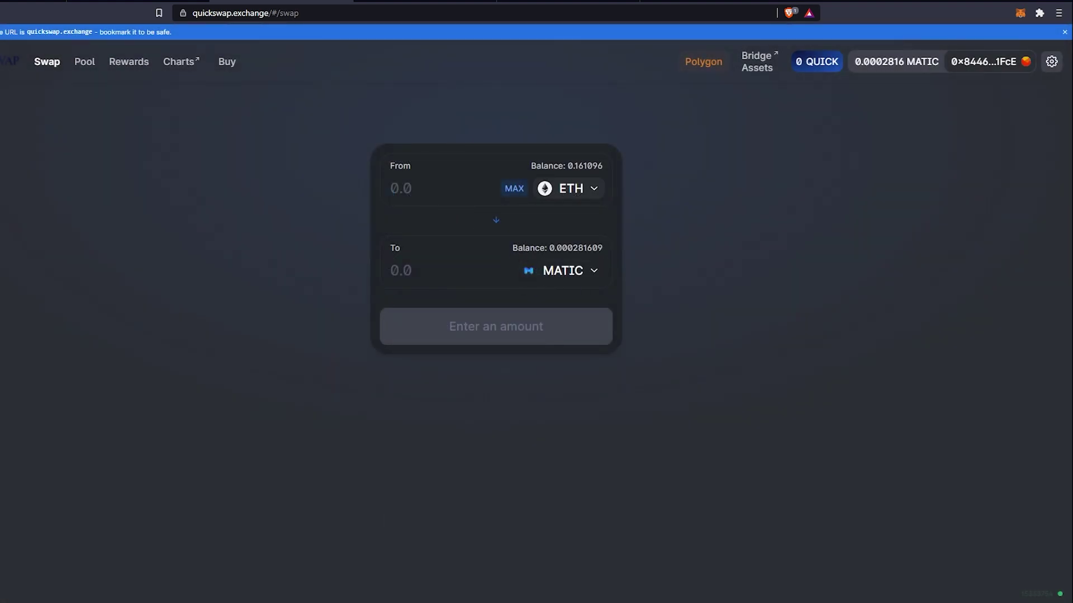
Set up a swap of the maximum ETH balance to MATIC and accept the updated price
left_click(514, 189)
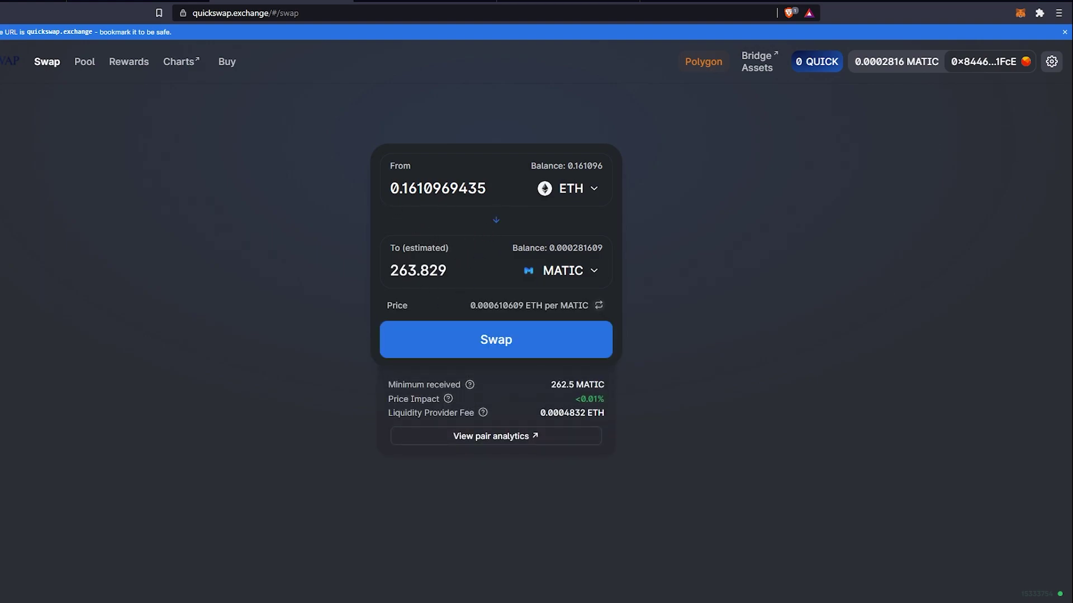
left_click(490, 353)
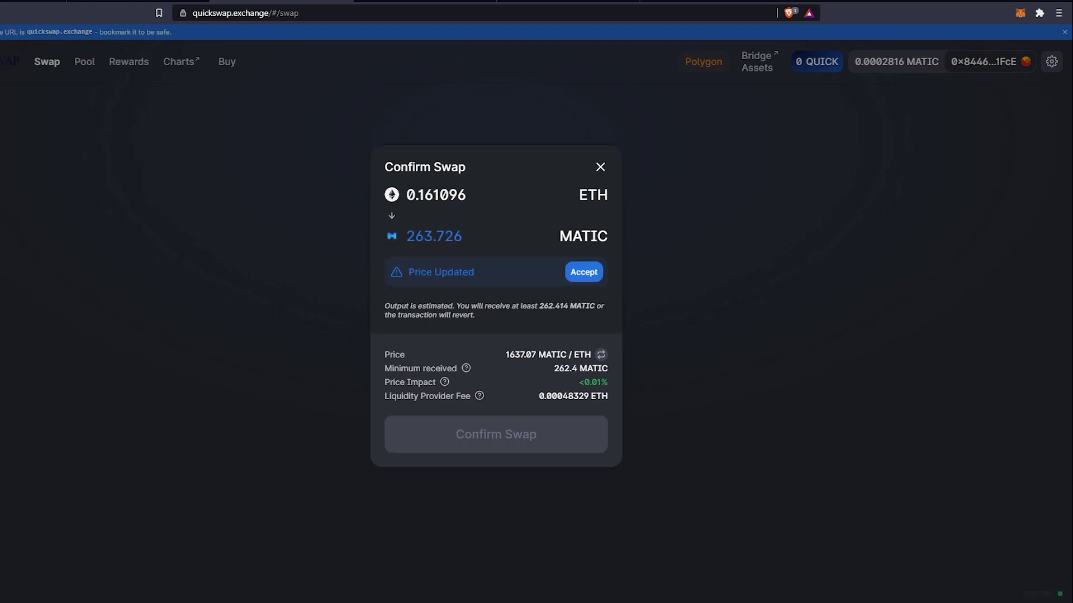
left_click(584, 272)
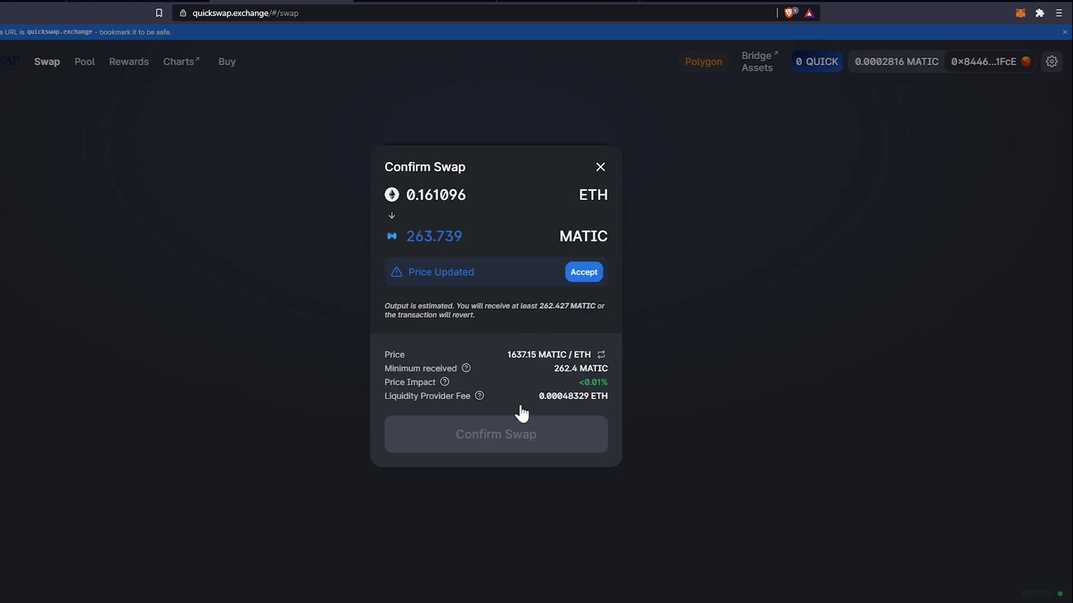
left_click(579, 275)
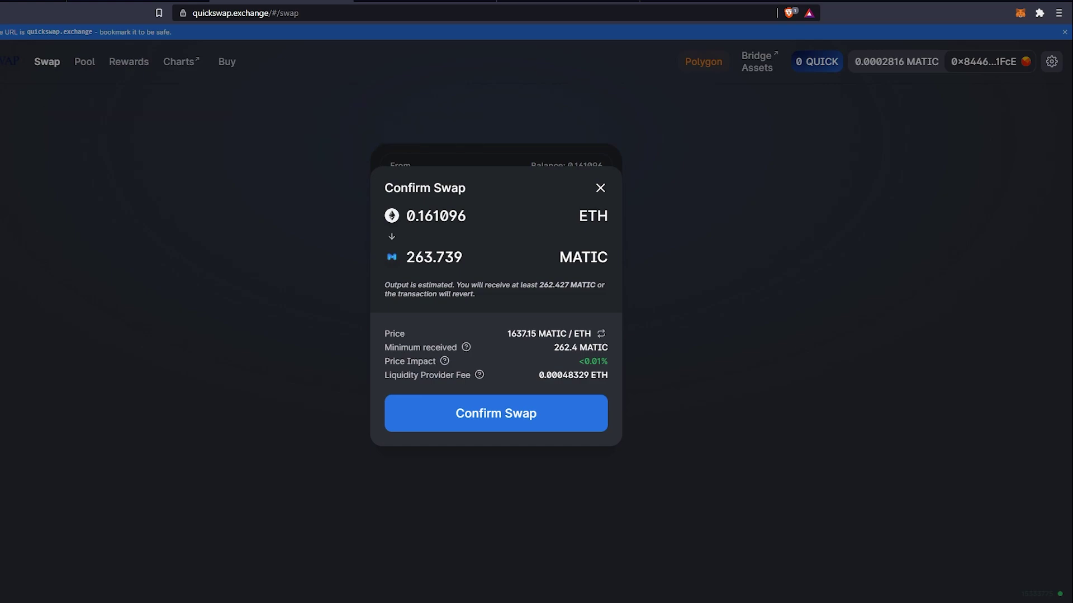
Confirm the ETH to MATIC swap, approve it in MetaMask, and check the account's recent transactions
left_click(487, 416)
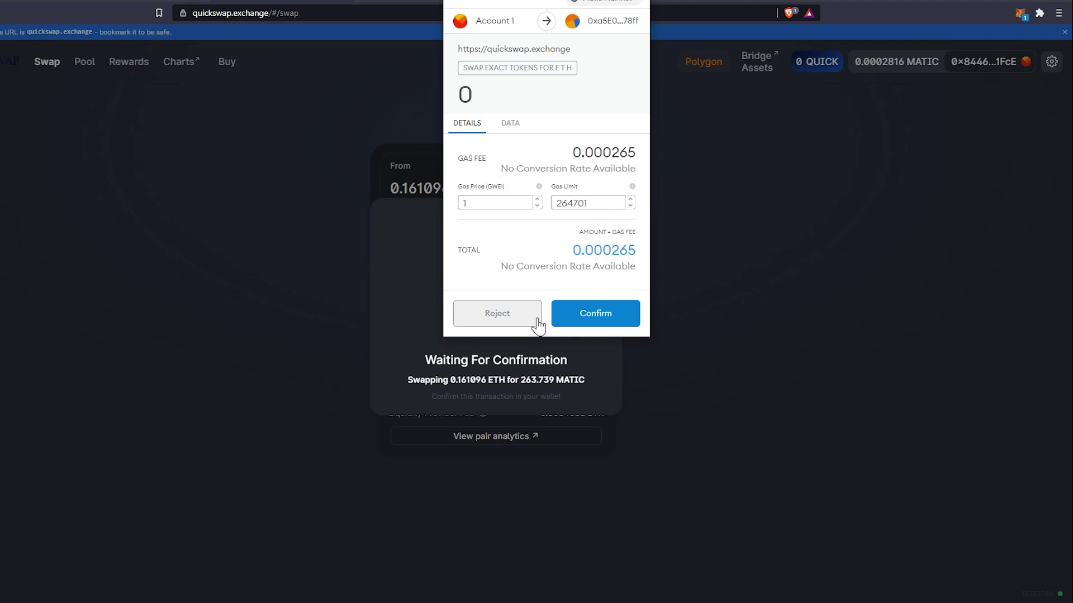
left_click(606, 321)
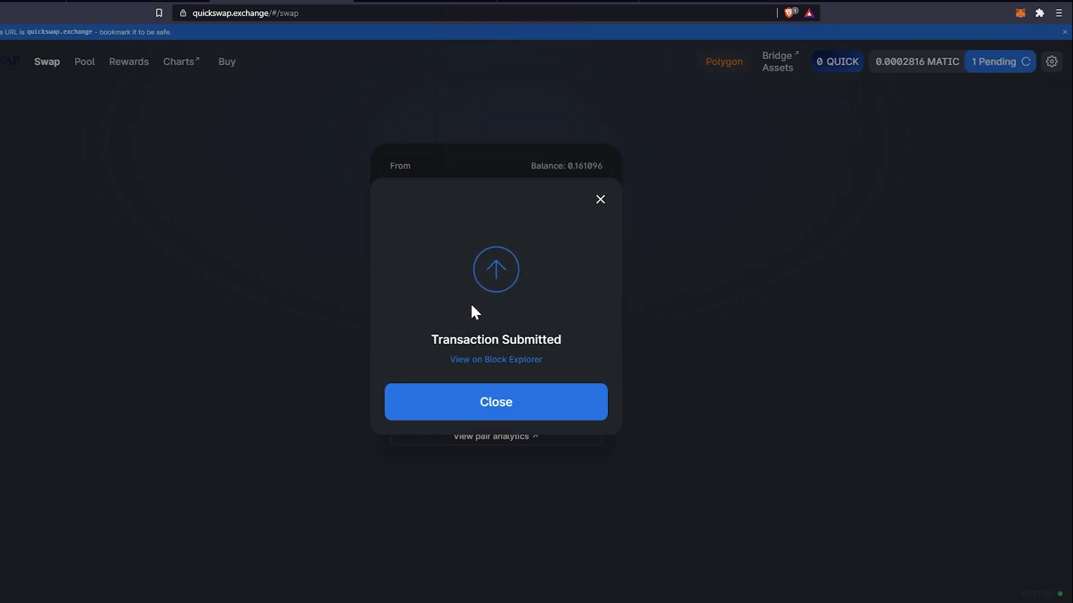
left_click(491, 407)
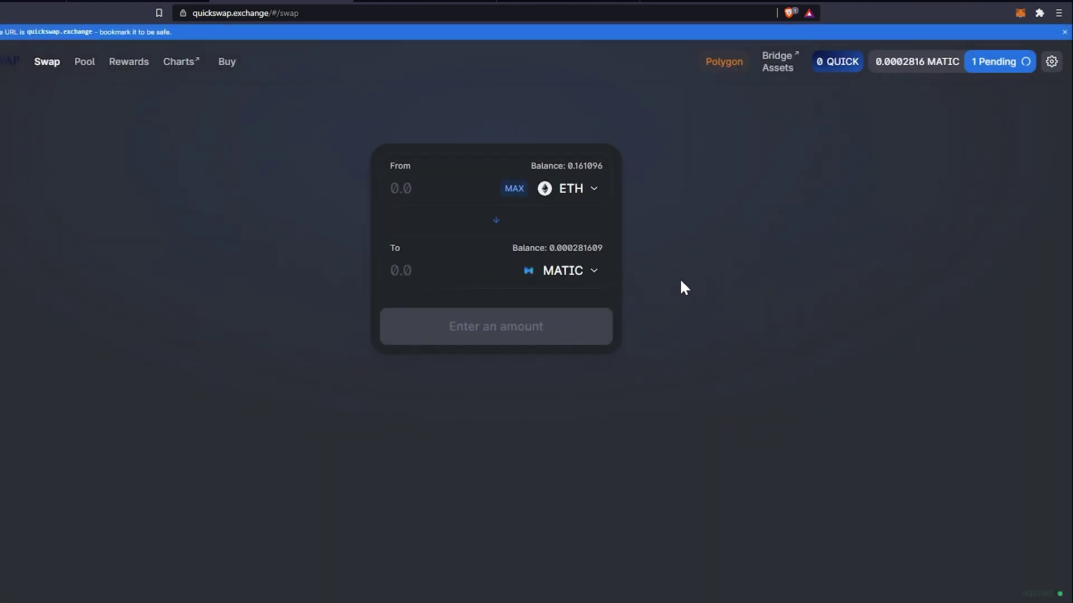
left_click(997, 65)
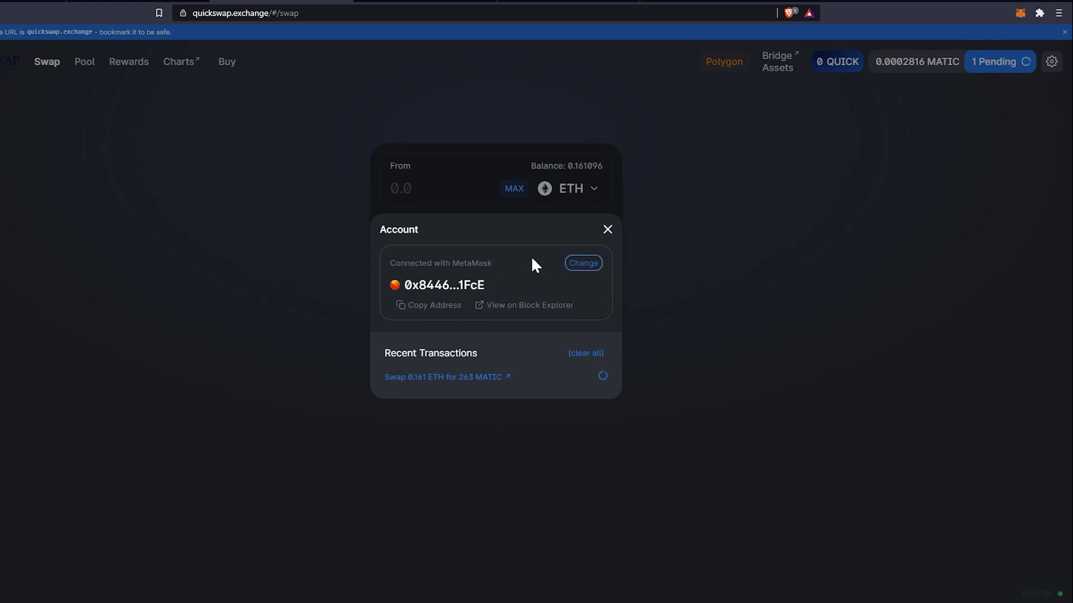
left_click(661, 241)
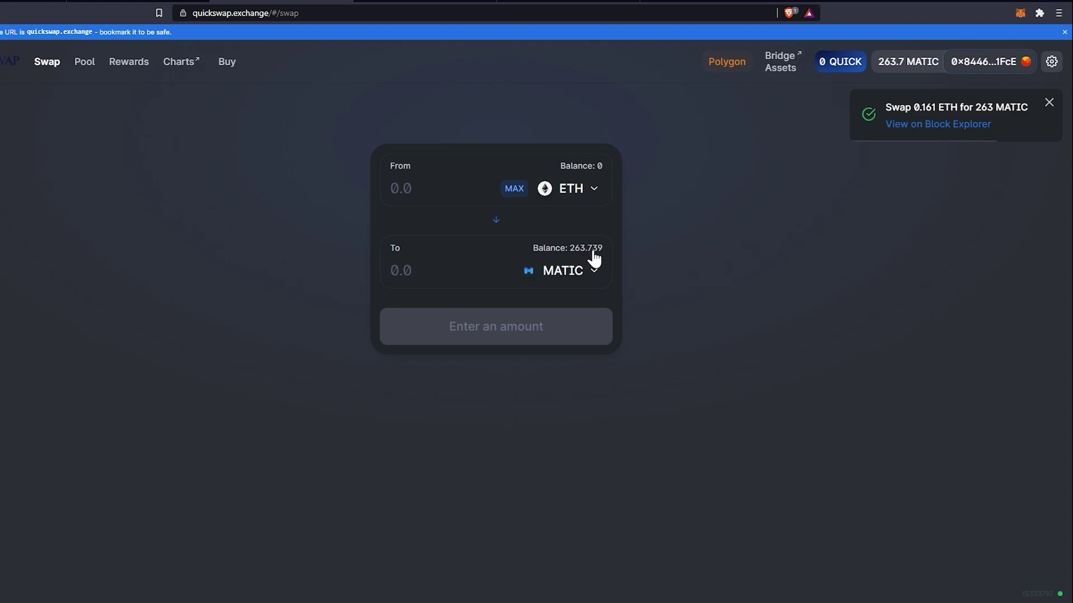
Reverse the swap direction to MATIC to ETH and check the token balances in MetaMask
left_click(496, 221)
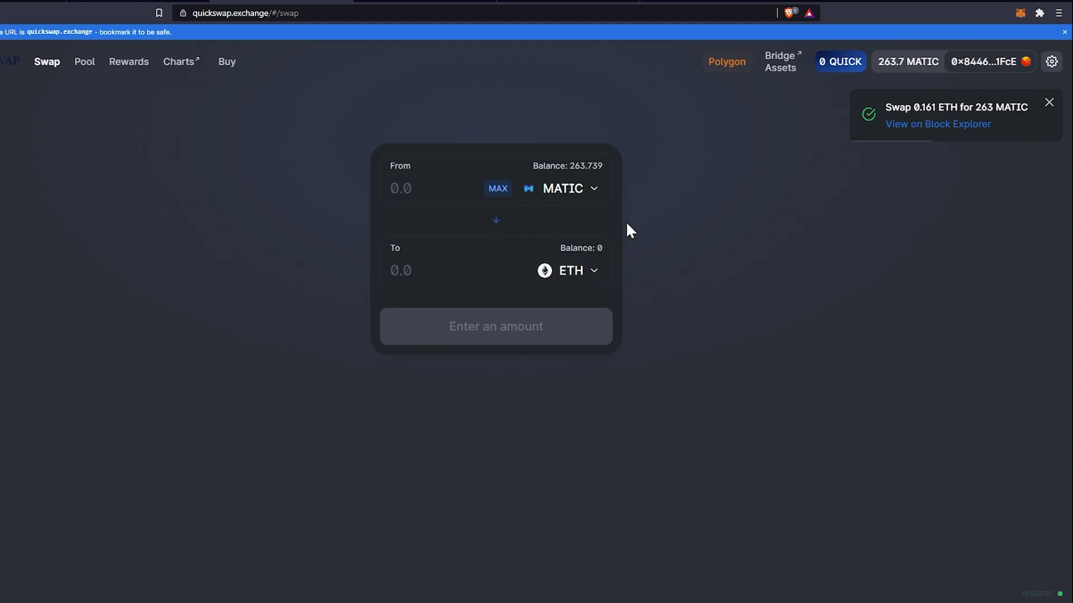
left_click(1020, 14)
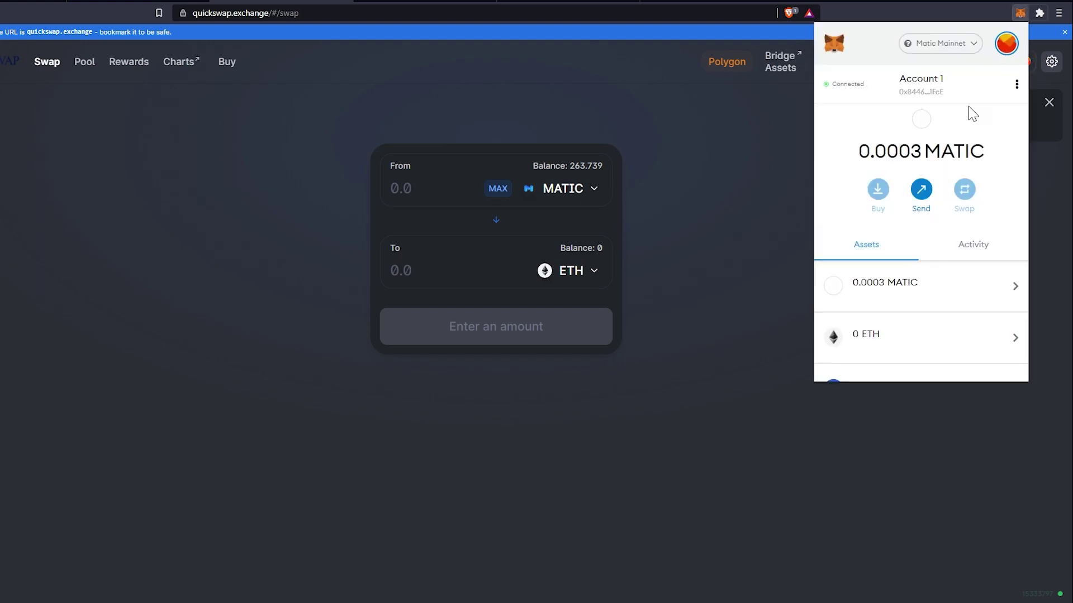
scroll(920, 201, "down", 1)
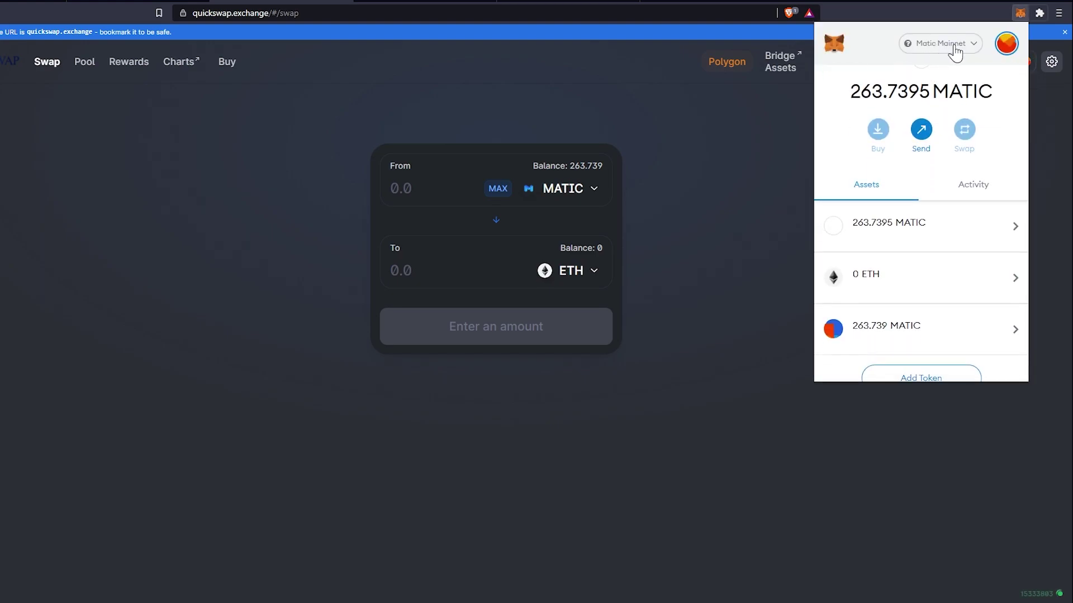
left_click_drag(930, 99, 834, 101)
left_click(850, 104)
scroll(850, 104, "up", 1)
key("Escape")
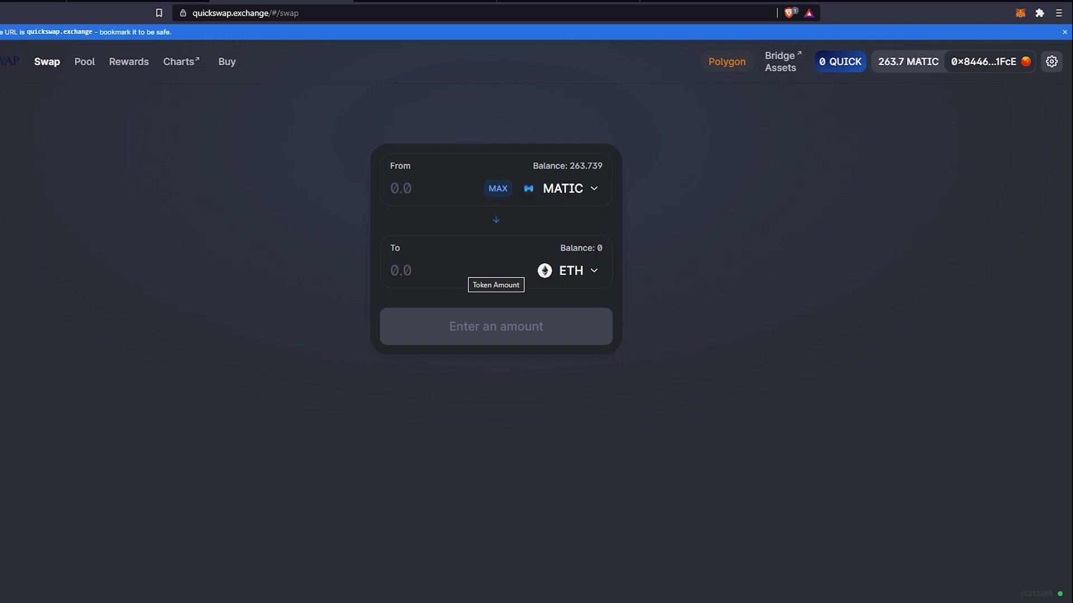